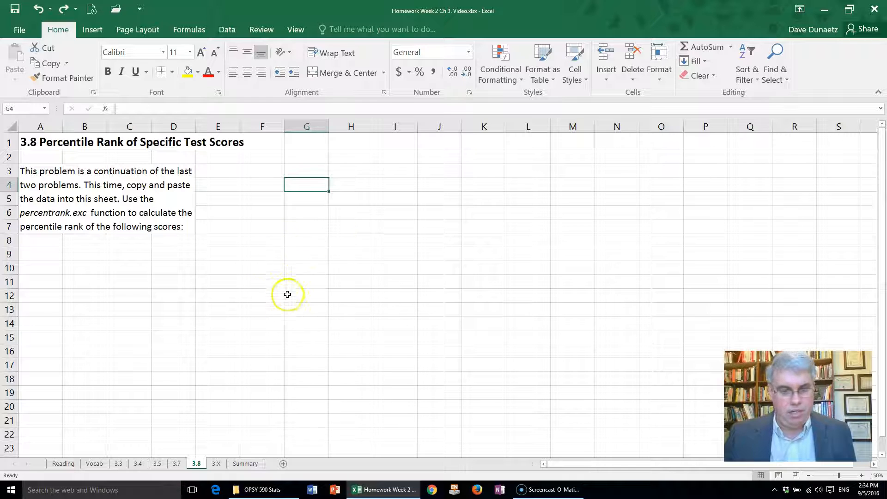
Copy the Scores column from sheet 3.7 into column G of sheet 3.8.
click(177, 465)
click(267, 139)
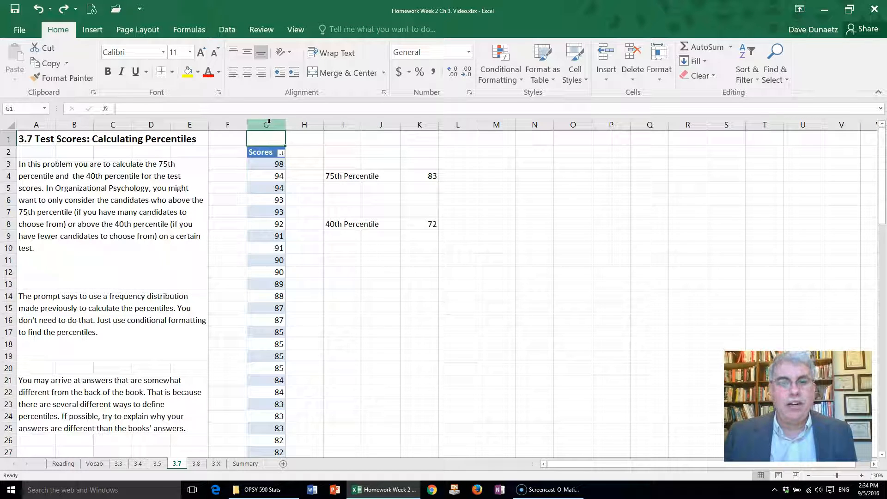
click(269, 122)
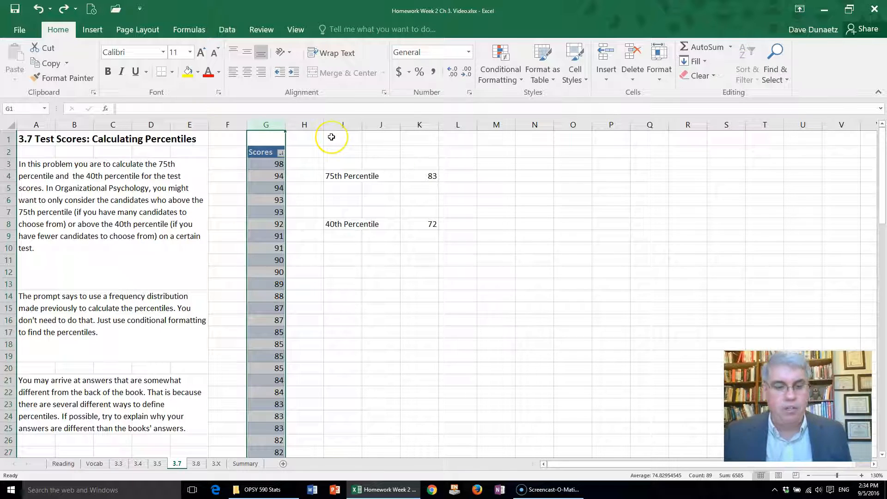
key(ctrl+c)
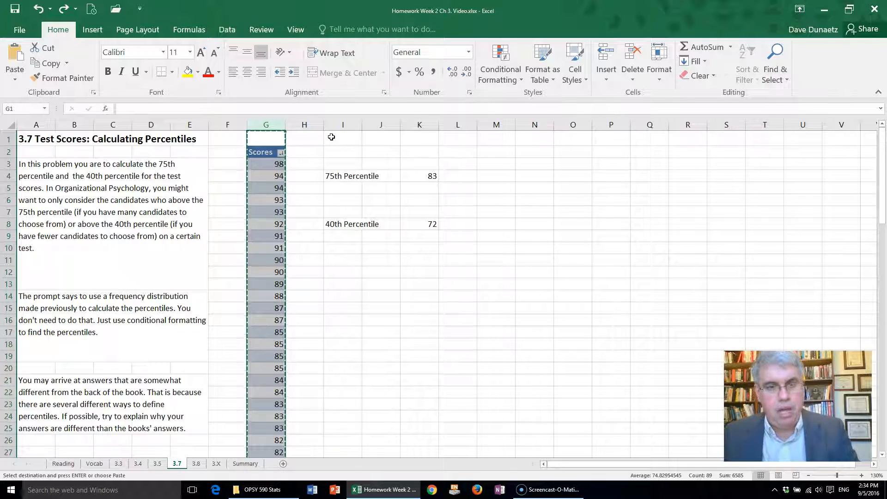
click(196, 465)
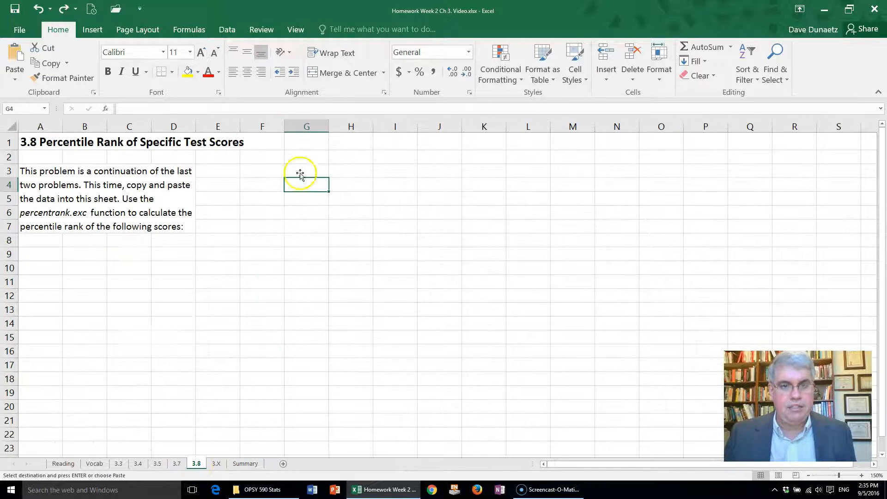
click(309, 126)
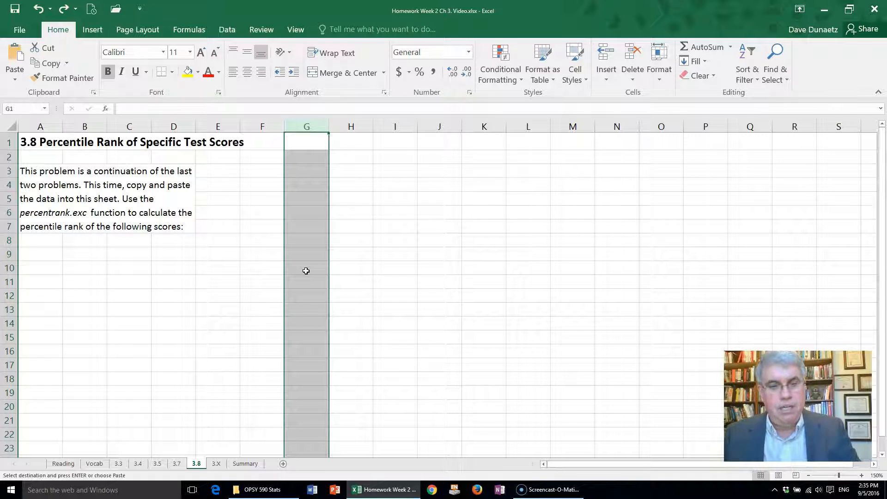
key(ctrl+v)
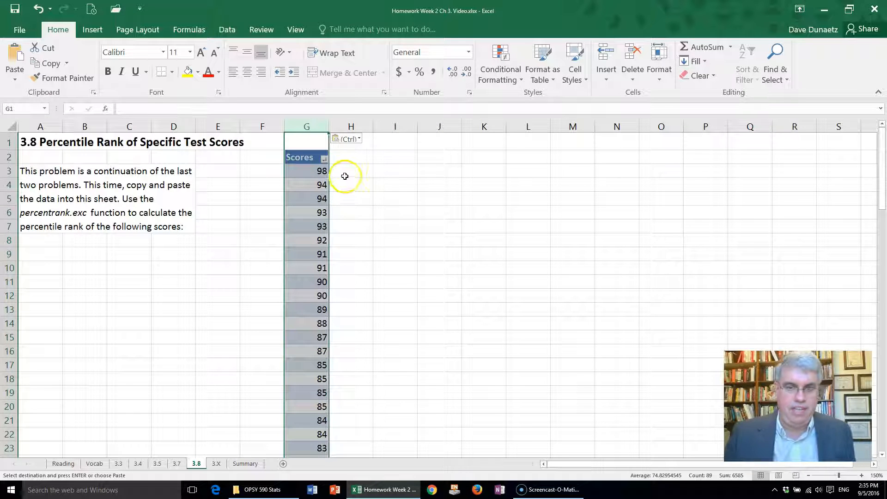
Add a column header reading "Percentile Rank" in cell H2 beside the Scores header.
click(349, 159)
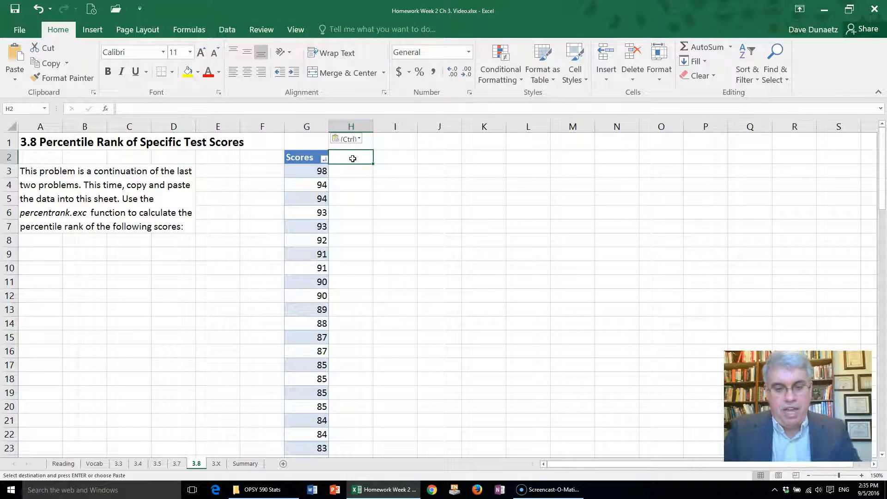
text(Perc)
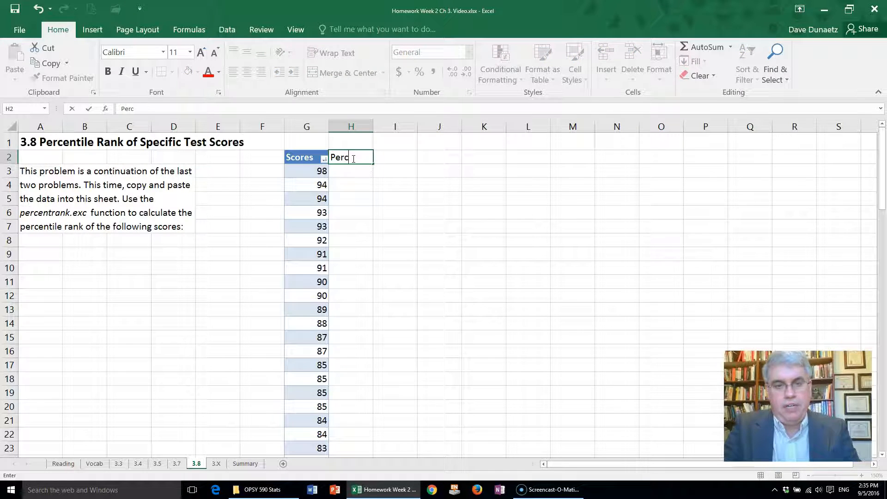
text(entile)
key(BackSpace)
key(BackSpace)
key(BackSpace)
text(ile Rank)
key(Return)
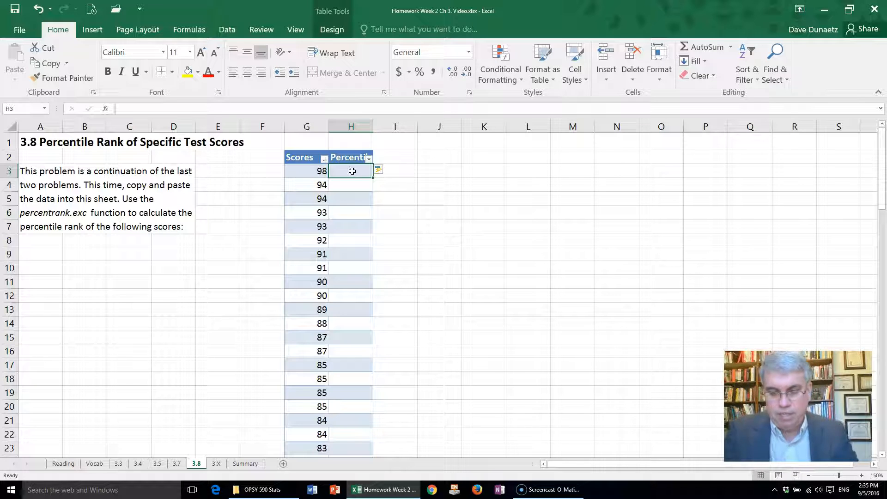
Start a PERCENTRANK.EXC formula in cell H3 of the new column.
text(=)
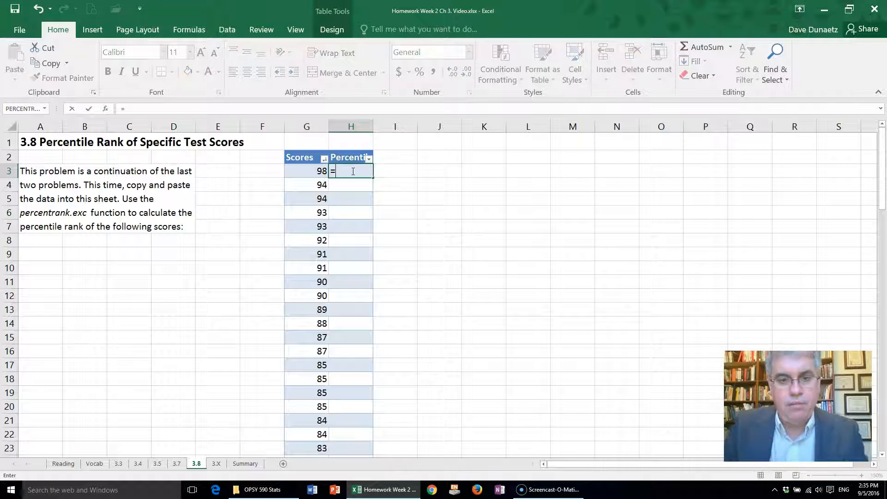
text(percent)
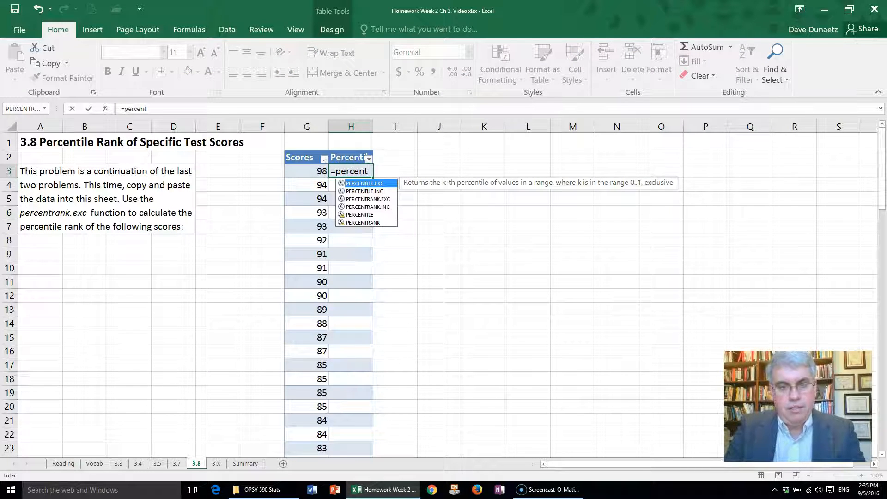
text(ran)
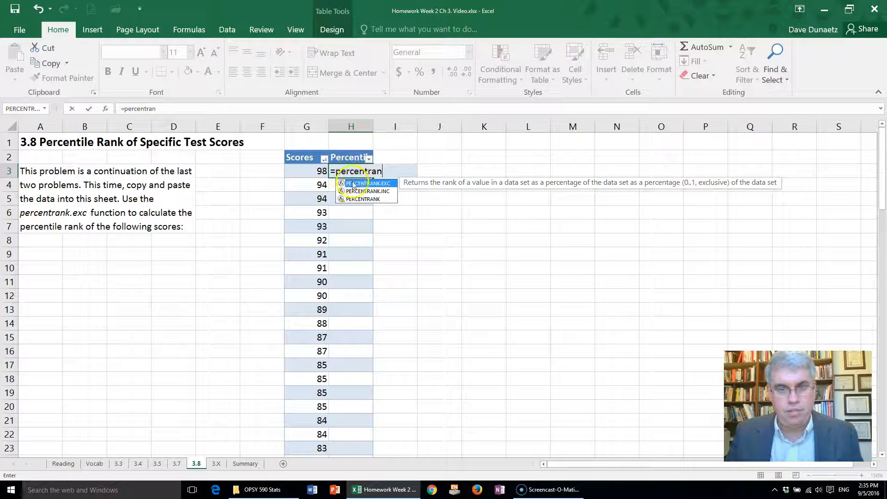
double_click(371, 185)
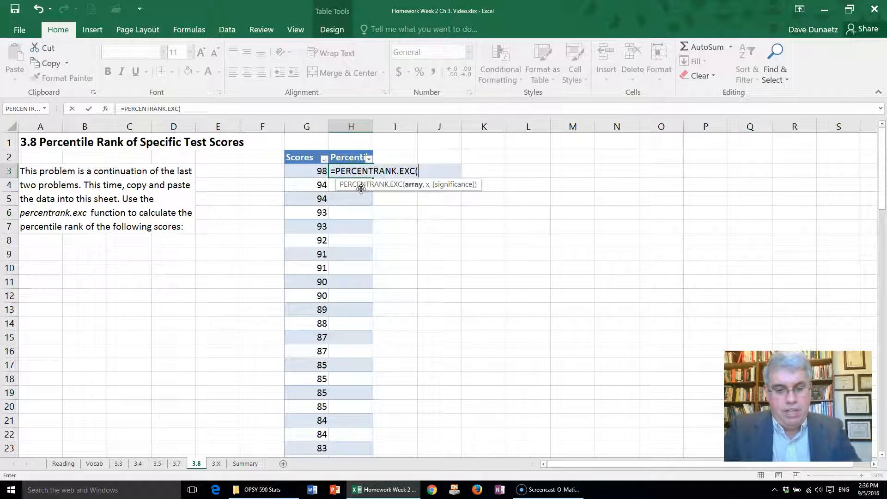
text(g3)
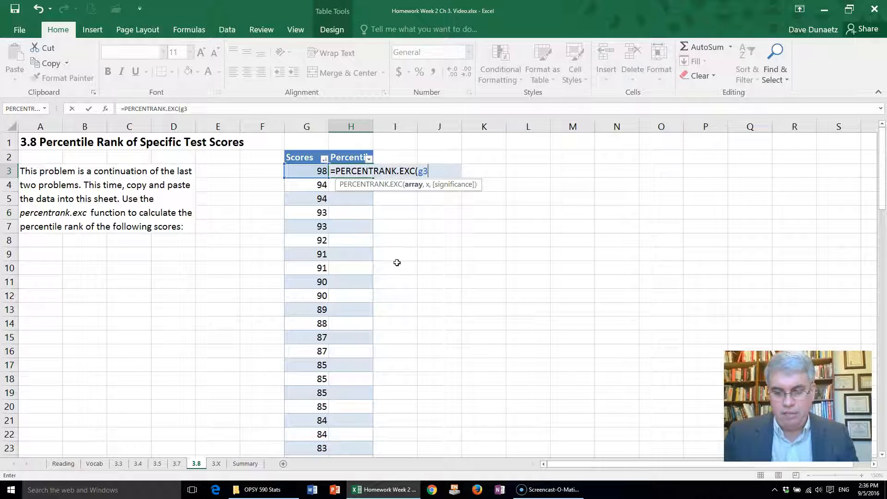
key(Return)
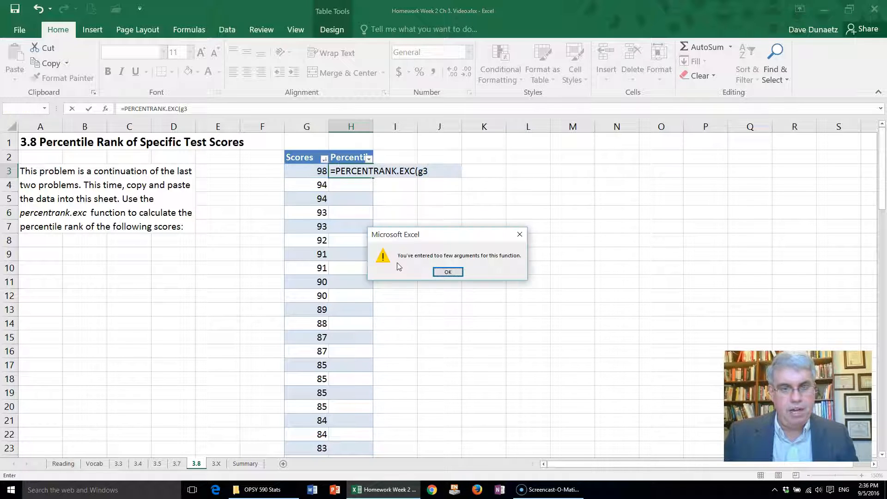
click(436, 258)
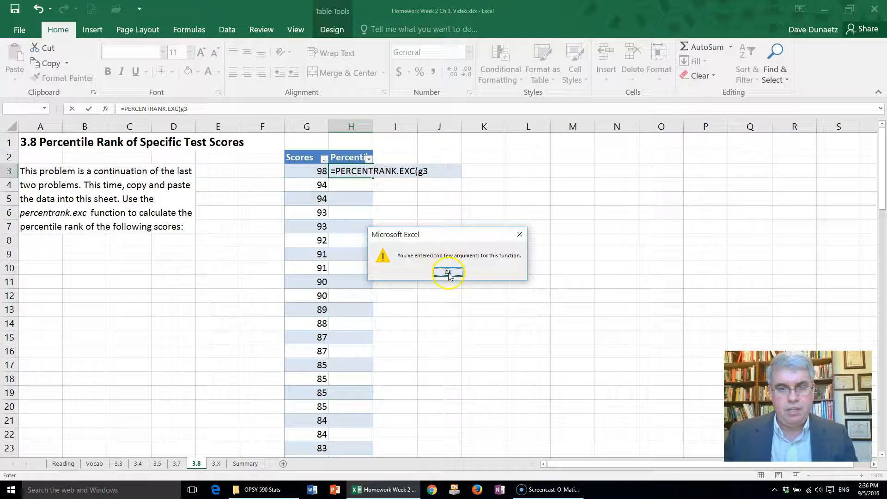
click(448, 272)
click(310, 177)
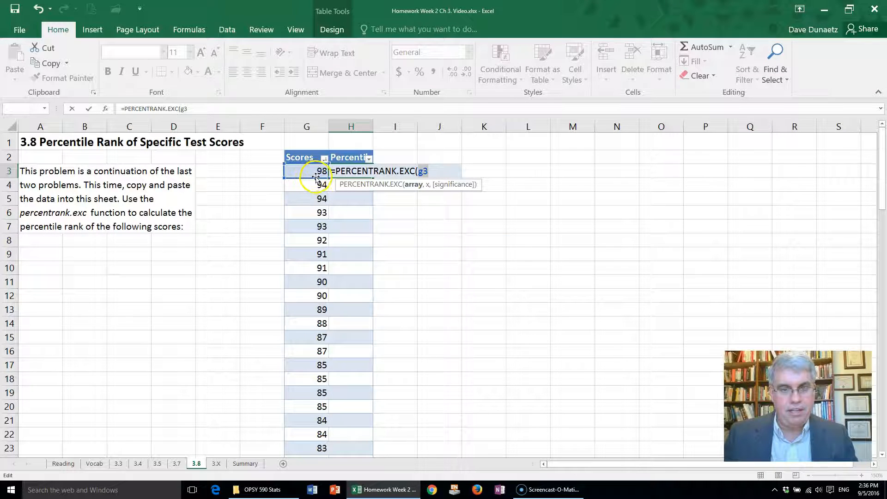
click(312, 175)
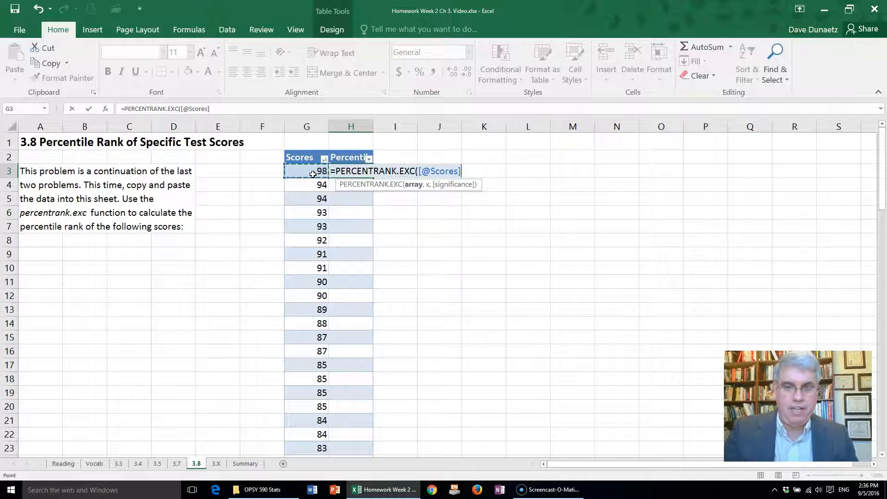
key(BackSpace)
key(BackSpace)
key(BackSpace)
key(BackSpace)
key(BackSpace)
key(BackSpace)
key(BackSpace)
key(BackSpace)
key(BackSpace)
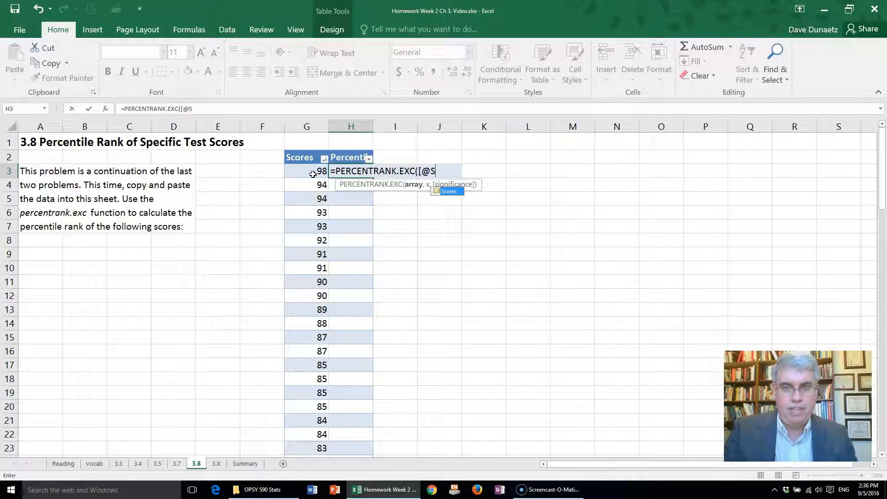
text(g3)
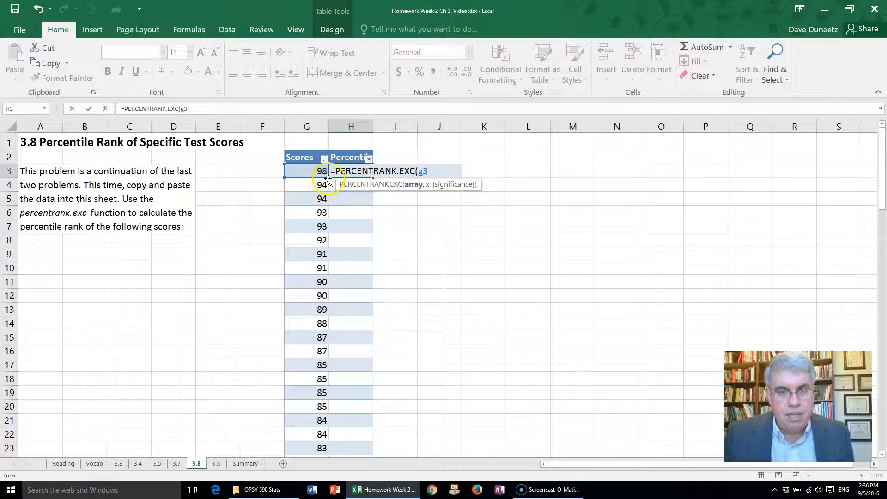
key(Return)
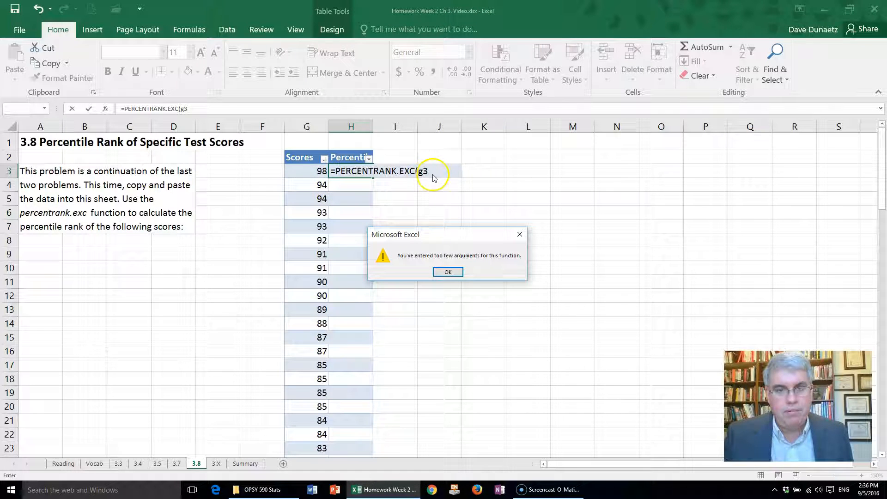
click(447, 272)
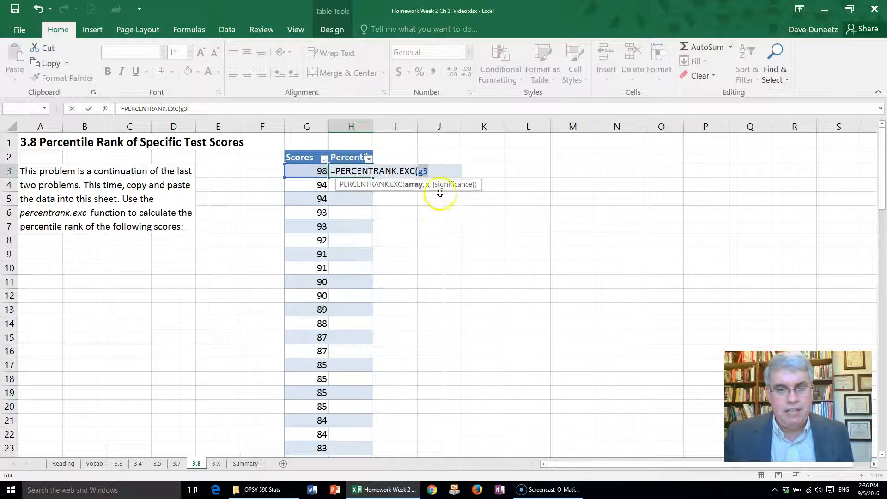
text(.EXC()
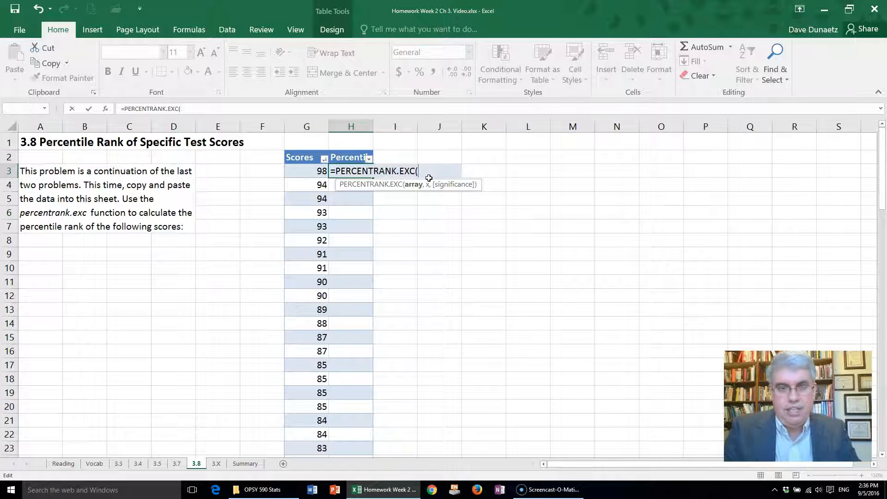
Enter g3..g90 as the array argument of the PERCENTRANK.EXC formula, covering all the scores down to the last row.
text(g3..)
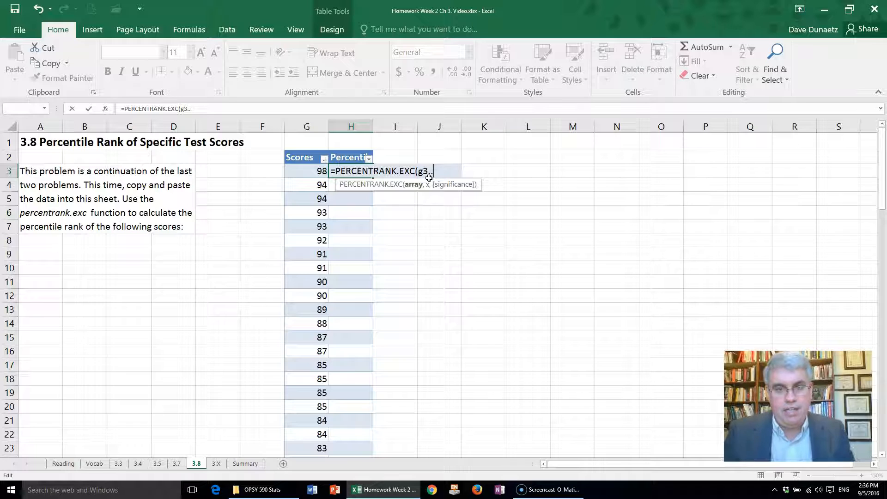
drag(883, 182, 878, 483)
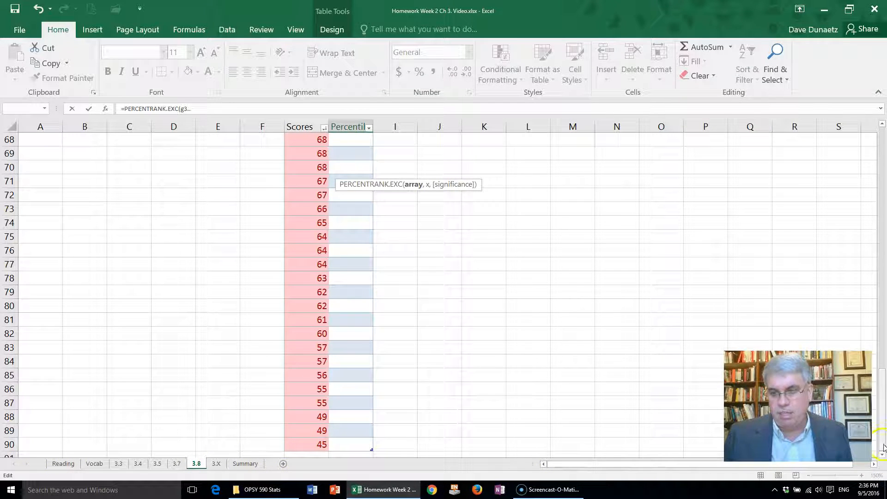
drag(884, 435, 883, 140)
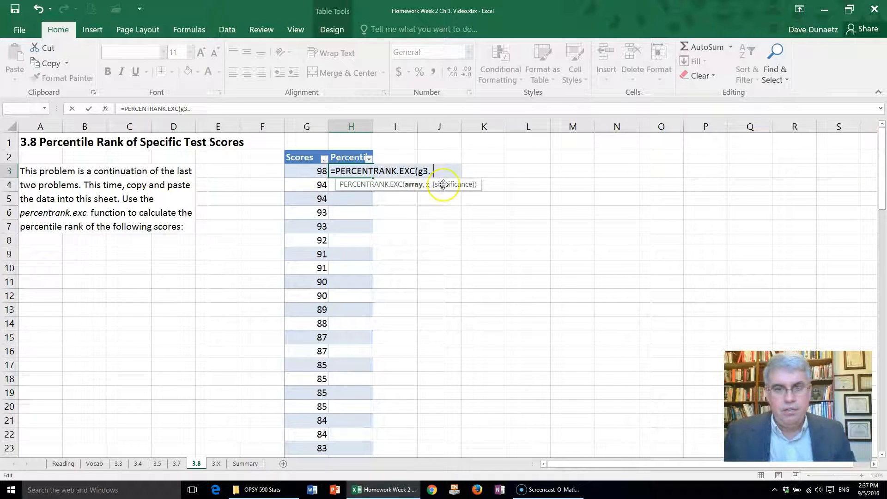
text(90)
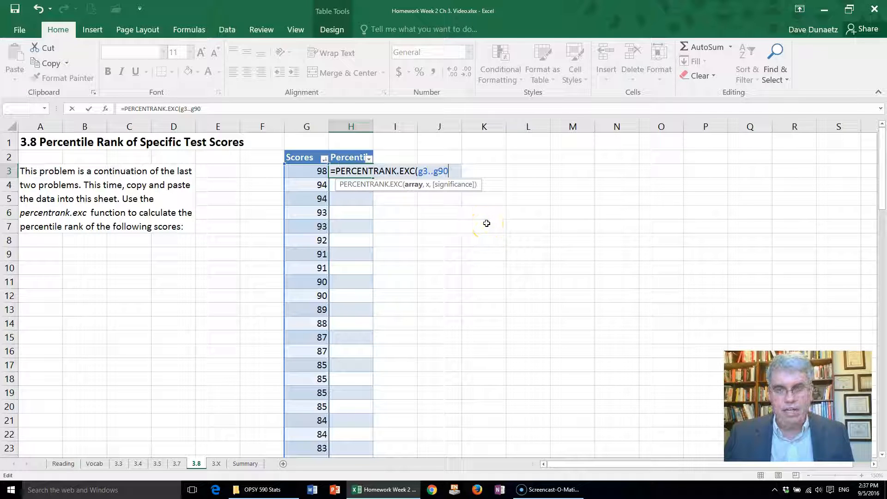
Make the array range in the H3 formula absolute as $g$3..$g$90.
key(Left)
key(Left)
key(Left)
key(Left)
key(Left)
key(Left)
key(Right)
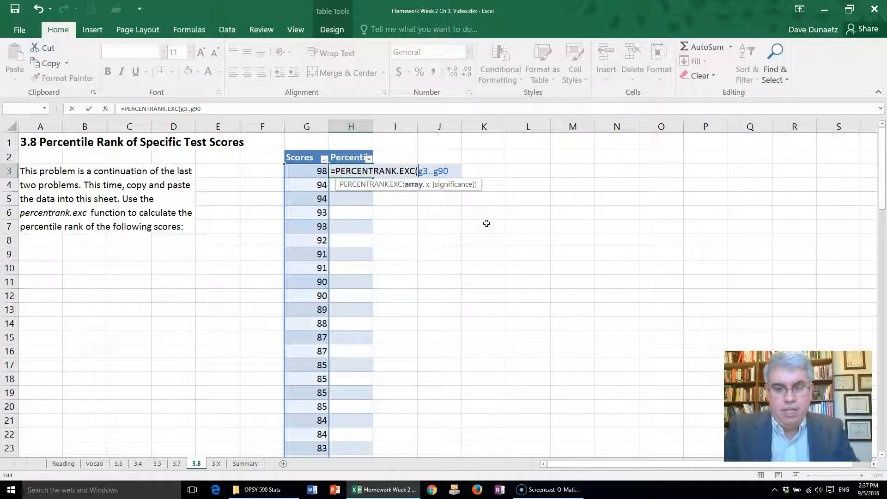
text($g)
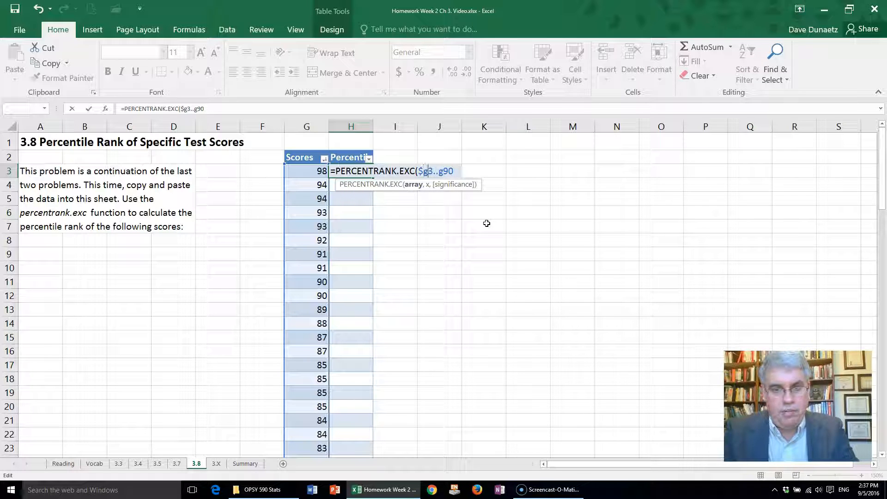
text($)
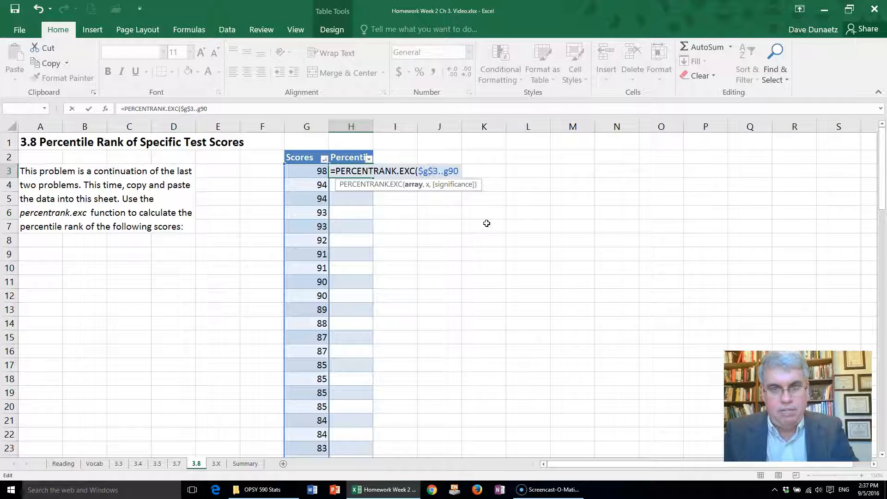
key(Right)
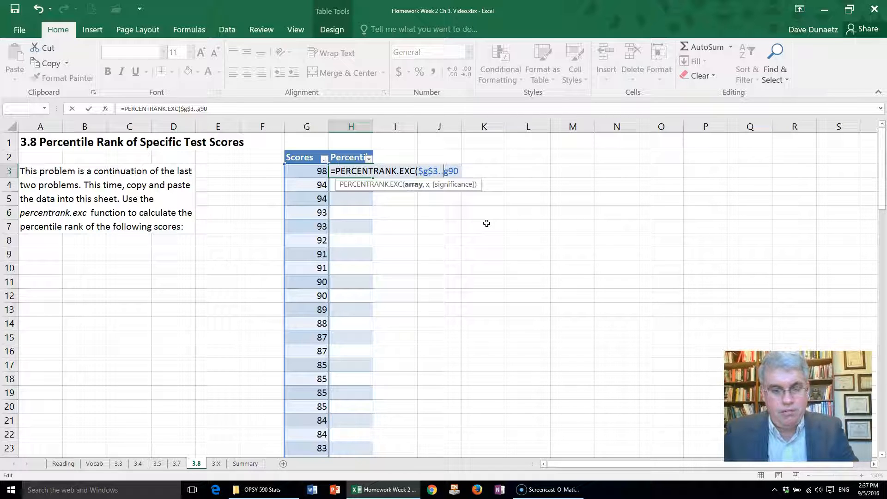
text($)
key(Right)
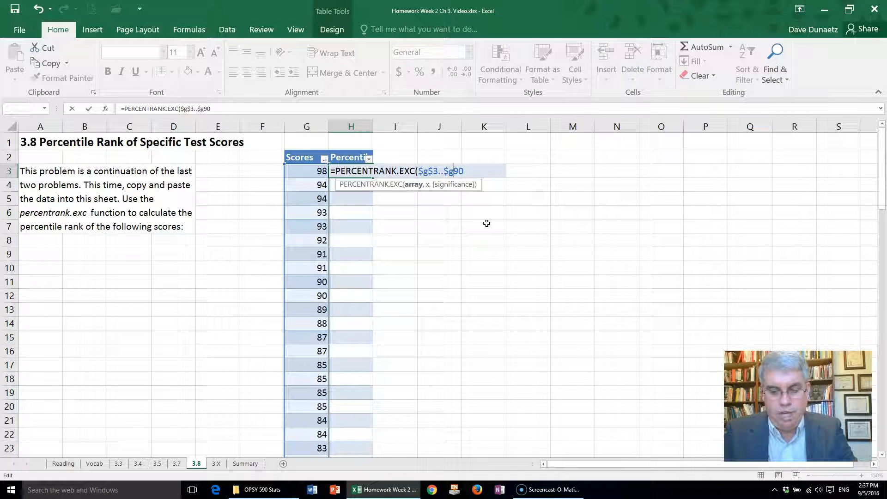
text($)
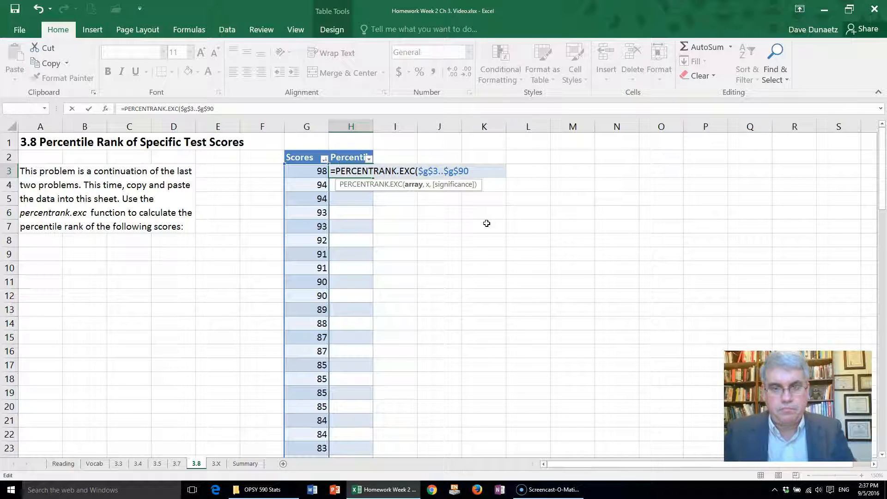
Complete the PERCENTRANK.EXC formula in H3 with g3 as the x argument, leaving out the optional significance.
click(469, 172)
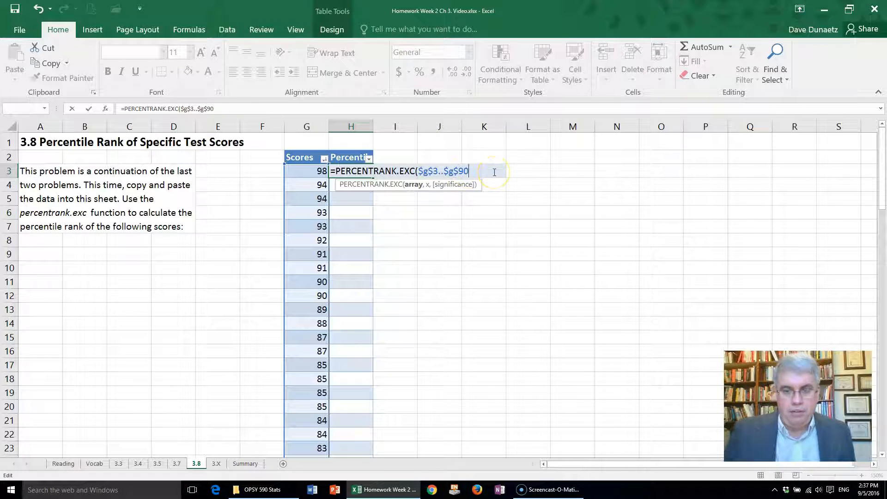
text(,)
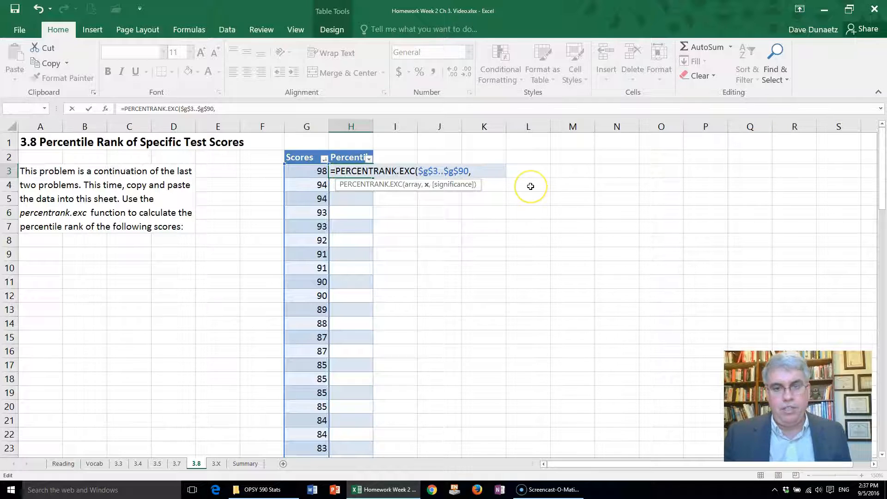
text(g3)
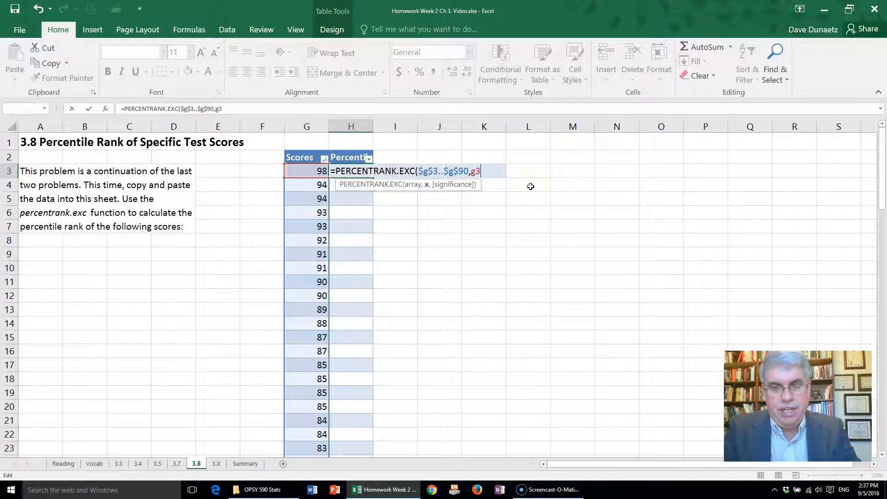
text(,)
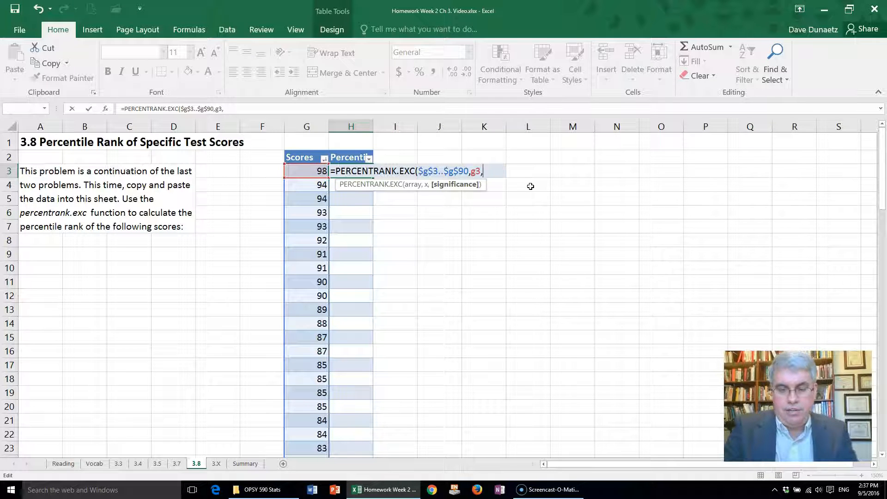
key(BackSpace)
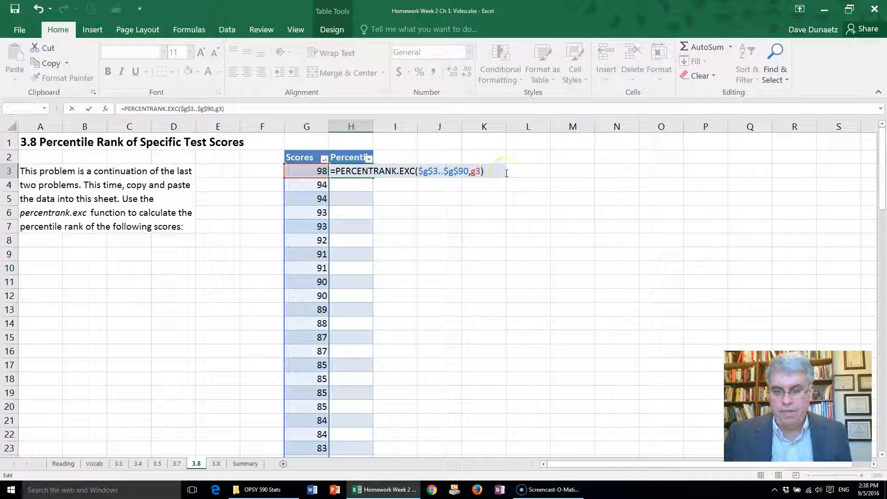
key(Return)
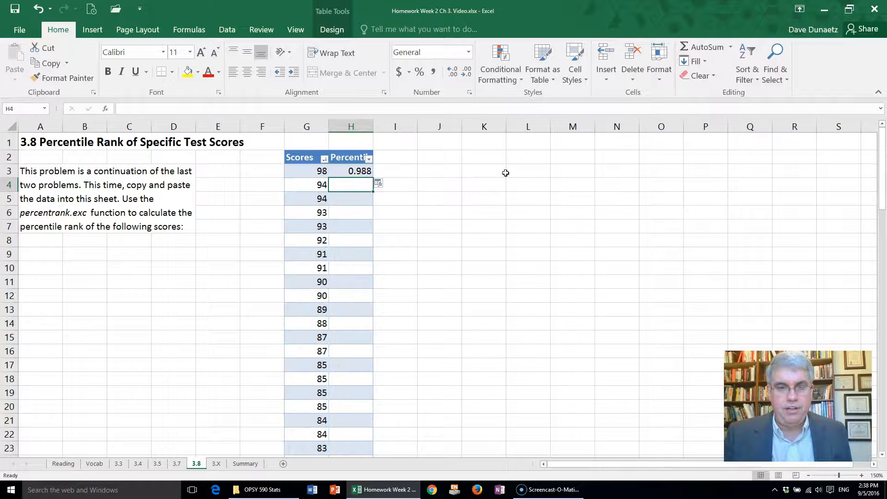
Overwrite all cells in the Percentile Rank column with the H3 formula and format column H as percentages.
click(387, 186)
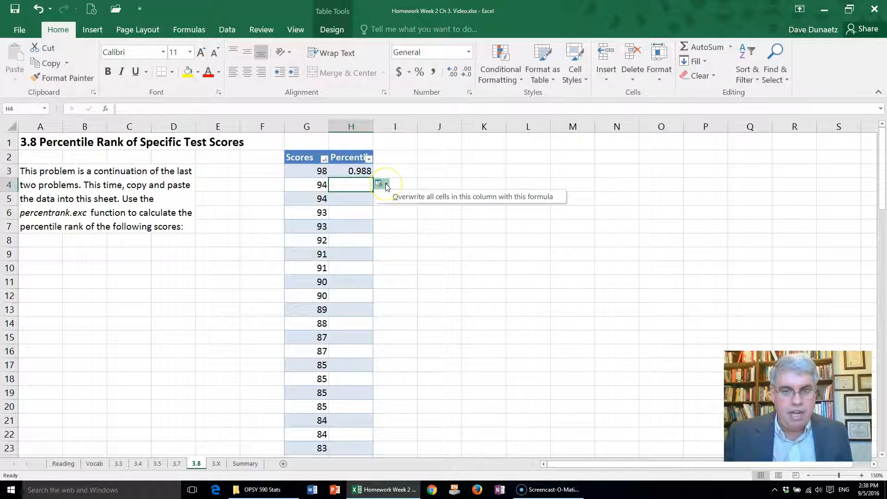
click(410, 197)
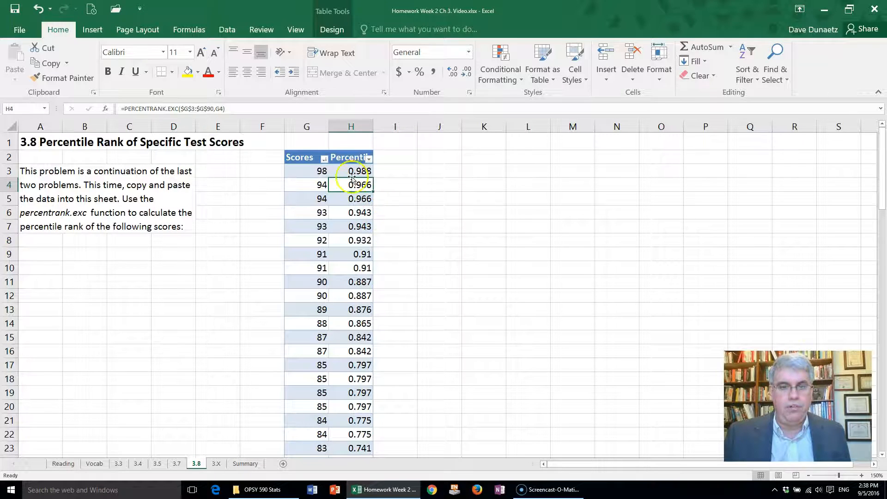
click(353, 123)
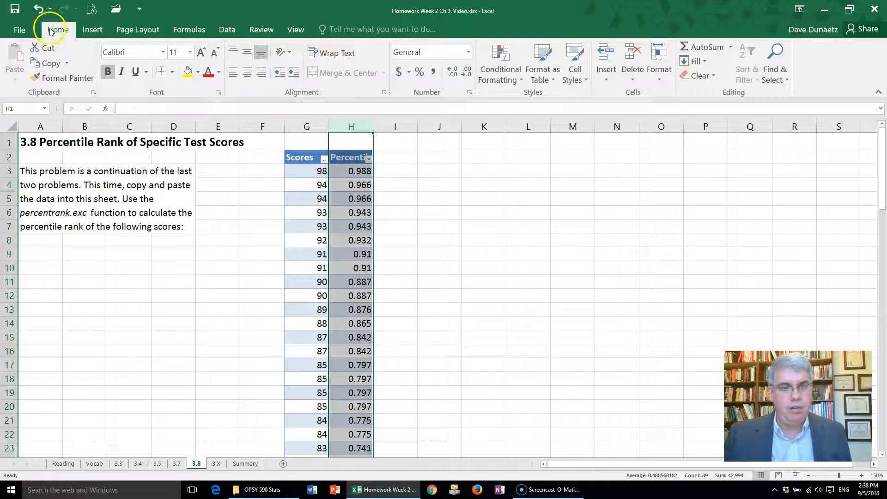
click(419, 75)
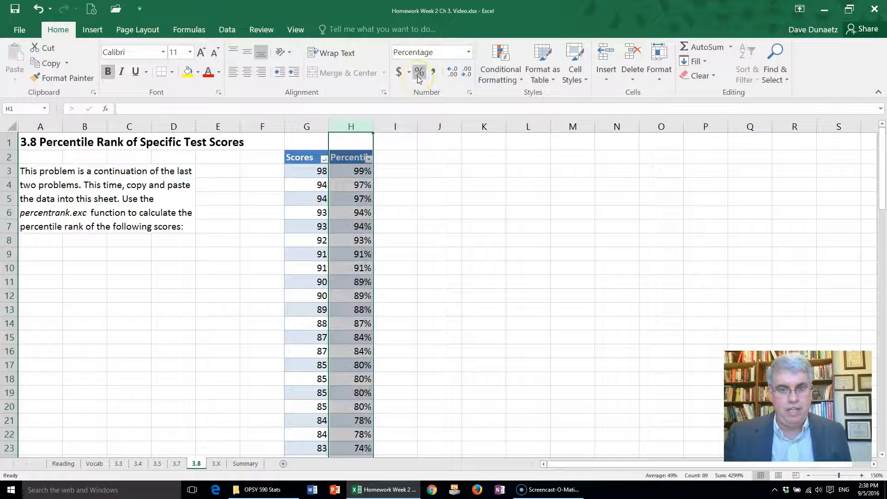
click(410, 170)
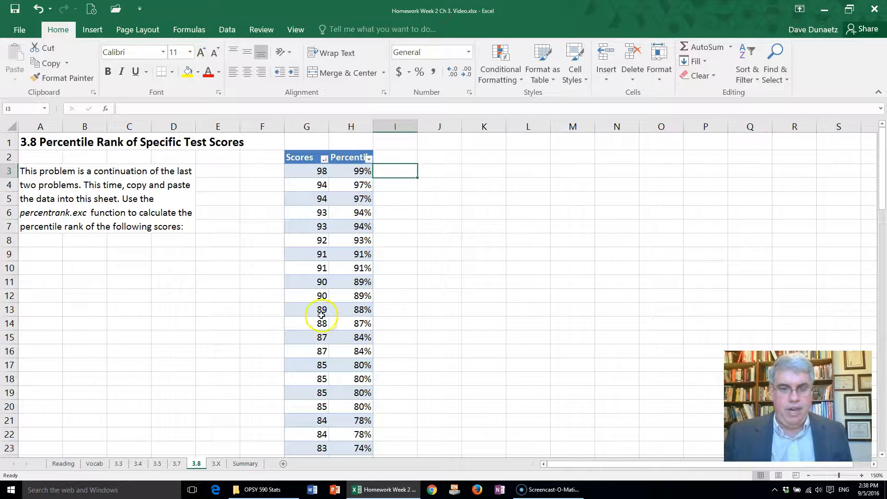
Review the percentile ranks alongside the scores down the table and inspect the formula in H3.
scroll(379, 307, down, 5)
scroll(379, 307, down, 1)
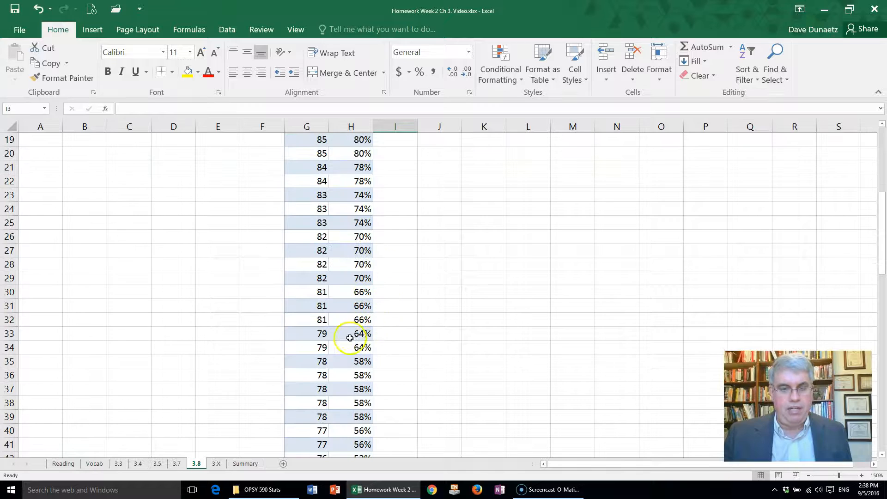
scroll(387, 336, down, 9)
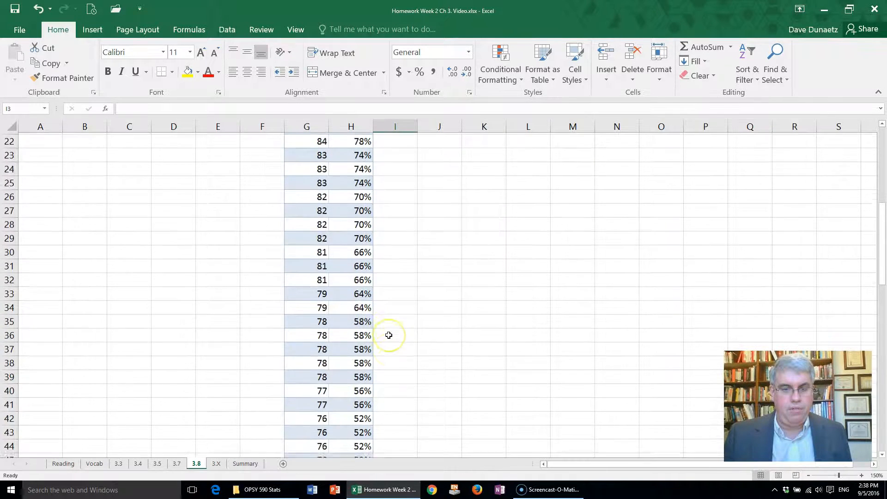
scroll(388, 335, up, 2)
scroll(388, 335, up, 13)
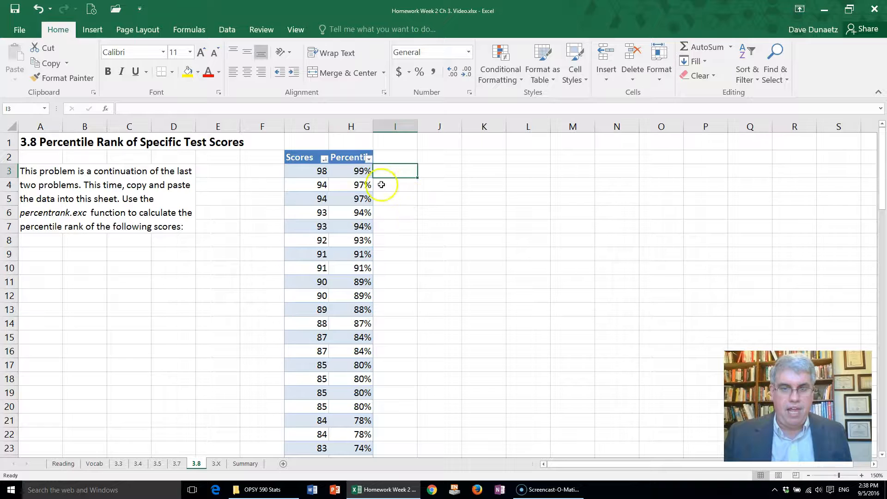
click(354, 172)
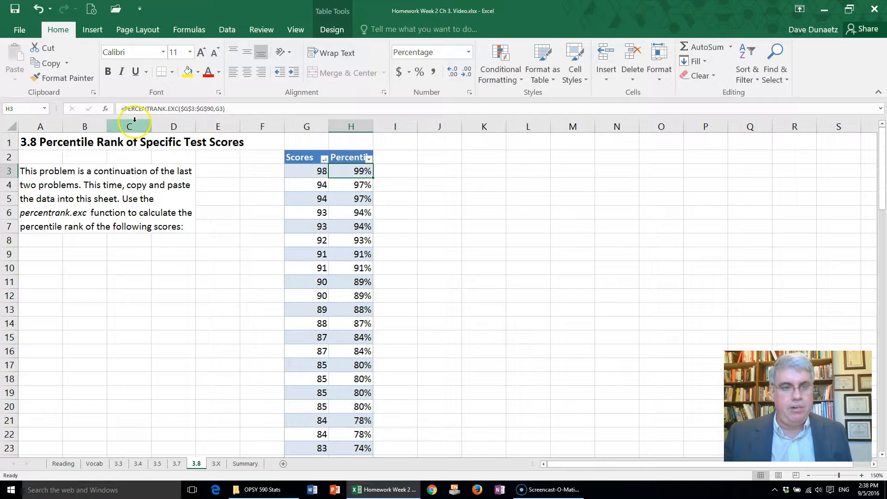